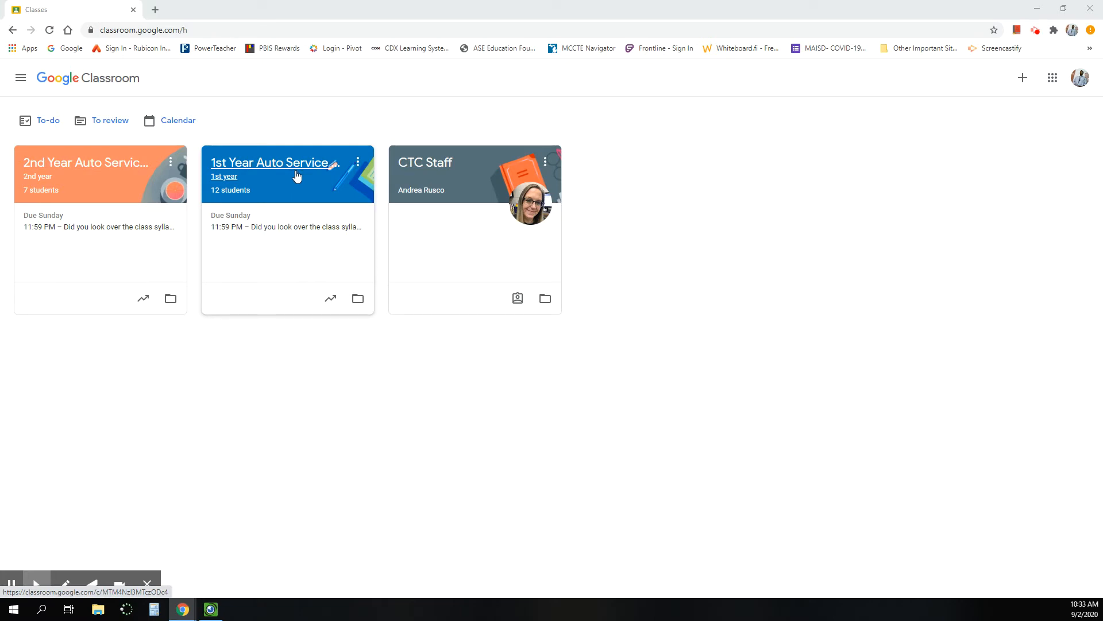
Step: Look through the classwork and people list of the 1st Year Auto Service 2020 class and return to the class overview
left_click(274, 177)
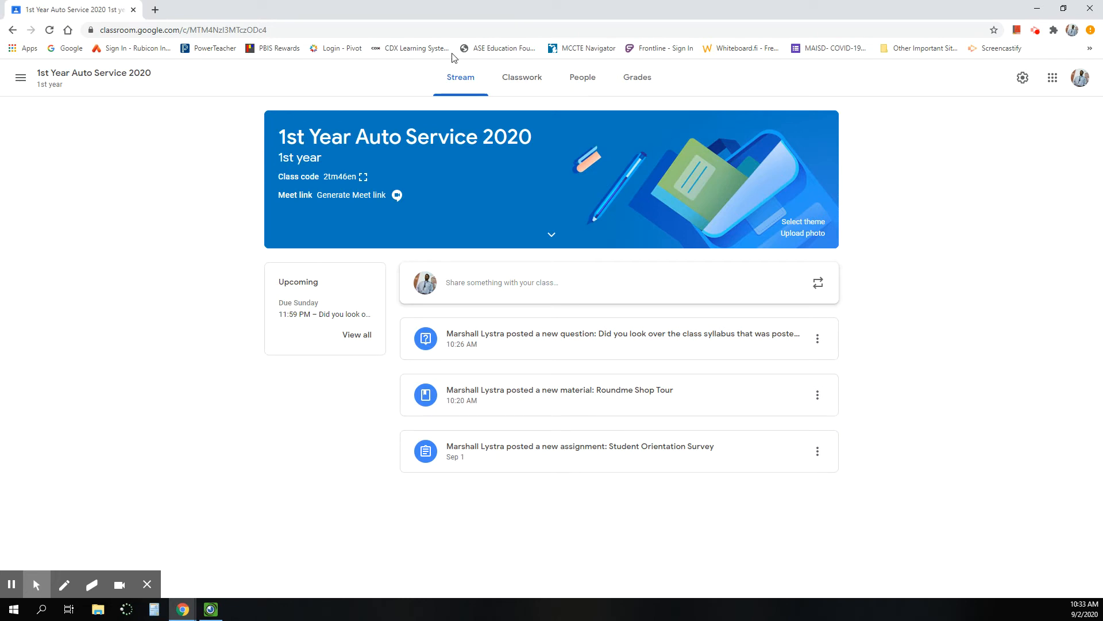
left_click(519, 88)
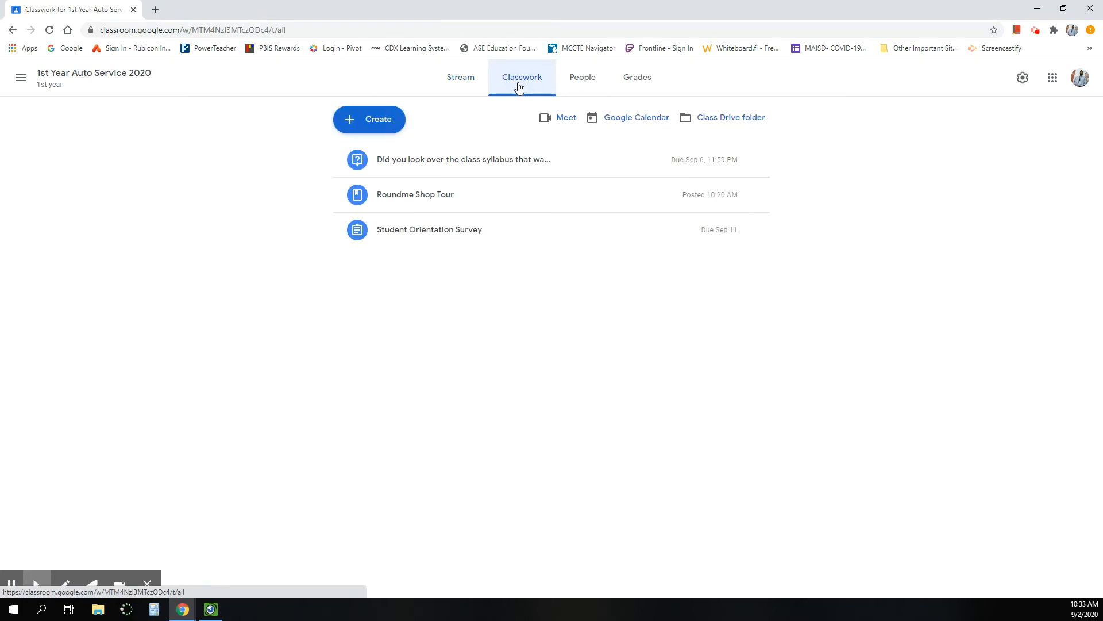
left_click(583, 81)
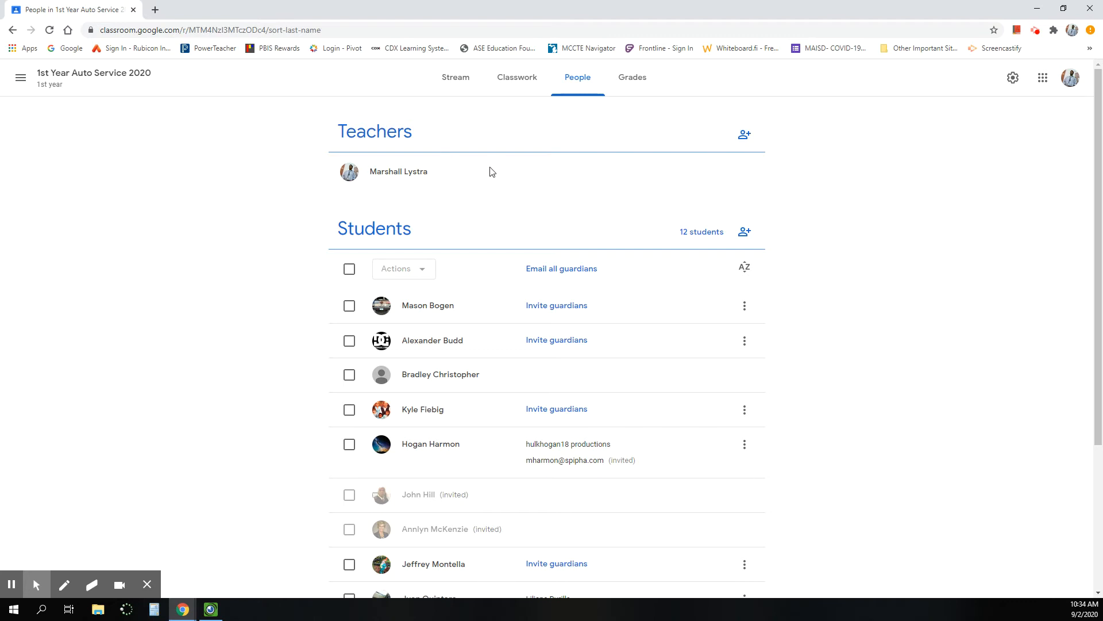
left_click(25, 77)
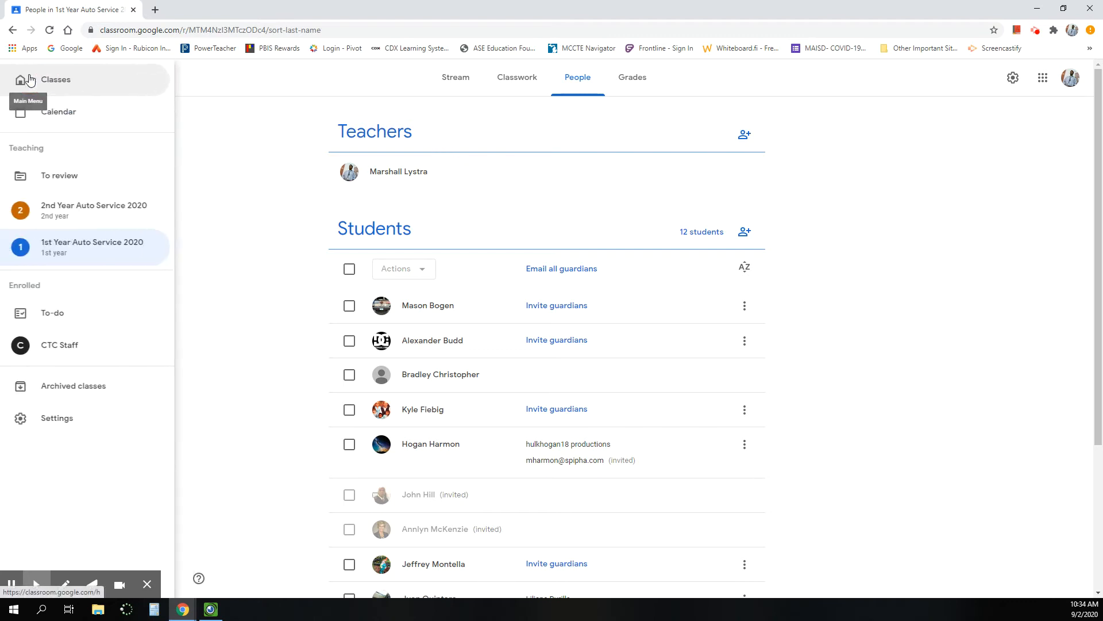
left_click(40, 89)
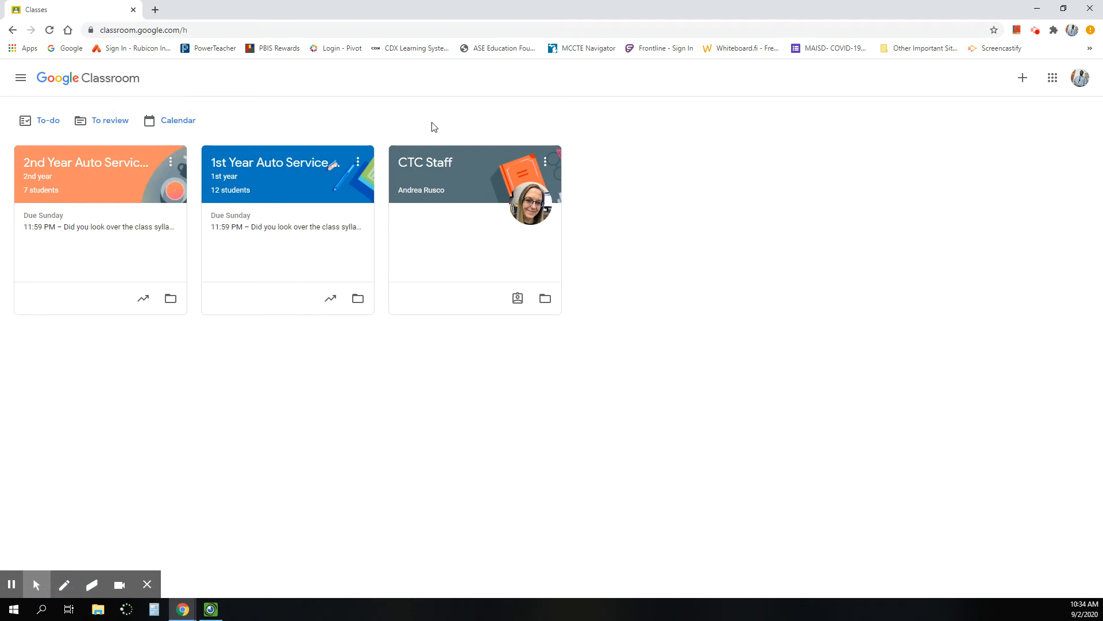
Step: From the CTC Staff people list, open an email draft to the first listed teacher, allowing email links, and close it
left_click(479, 181)
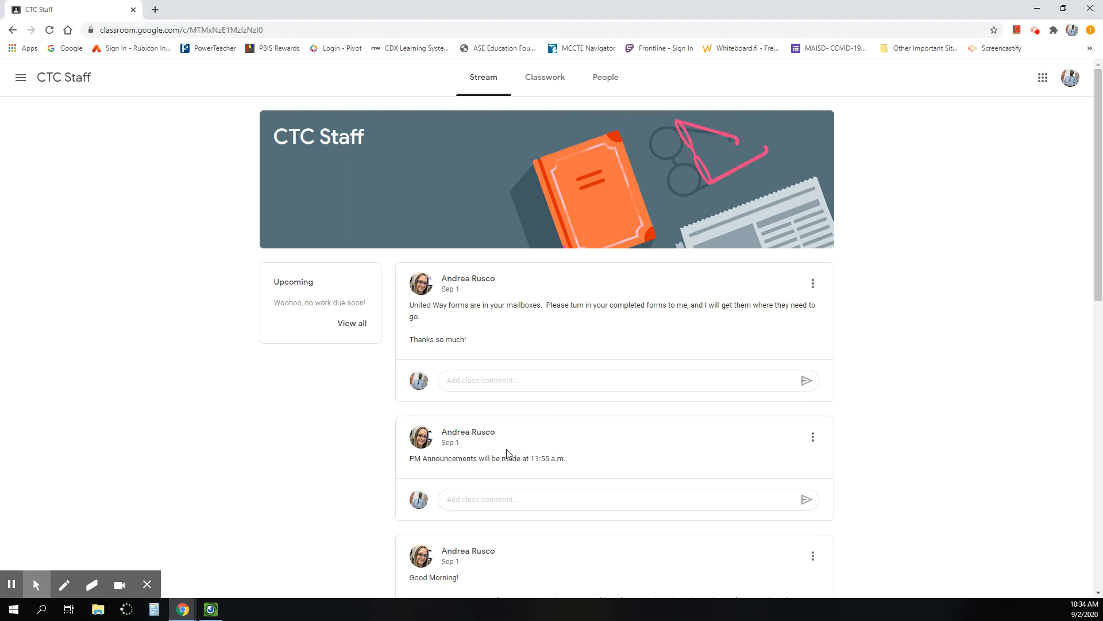
left_click(604, 85)
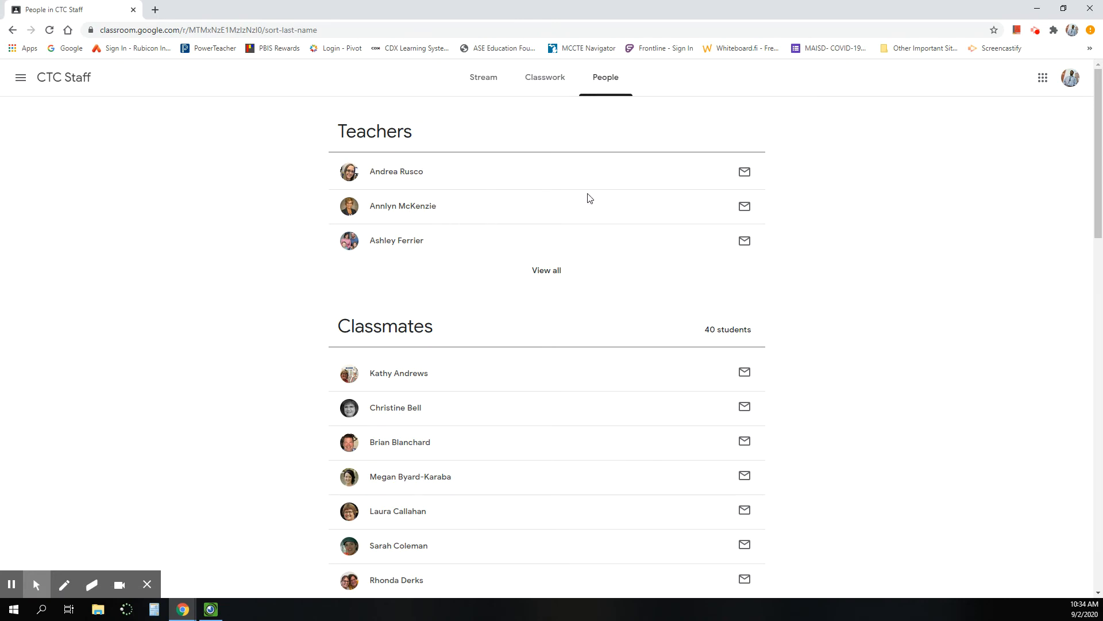
left_click(744, 173)
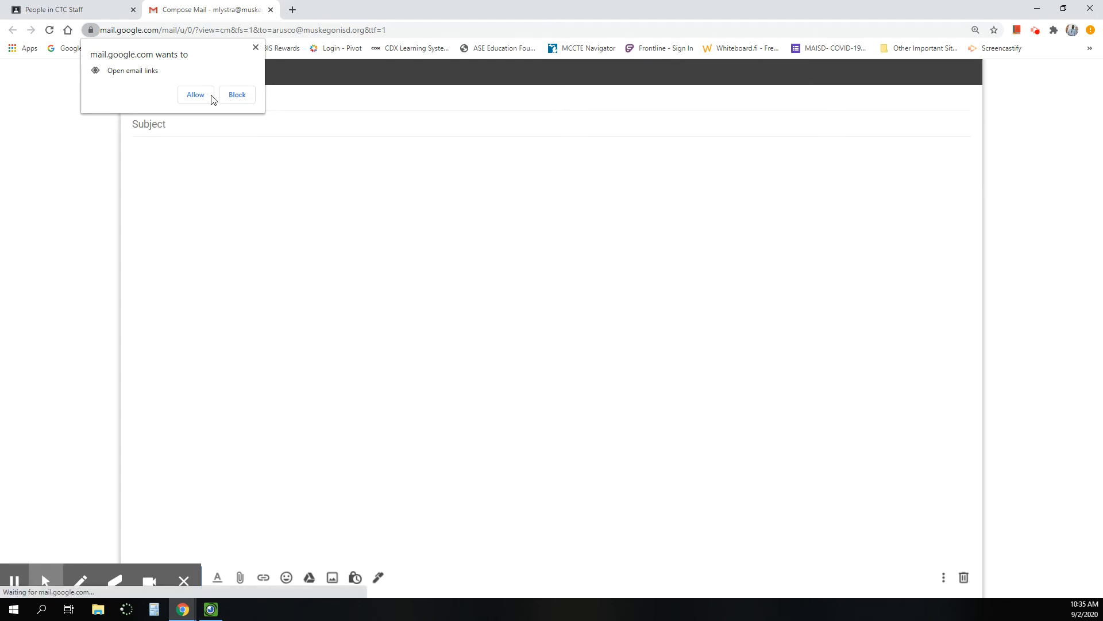
left_click(195, 96)
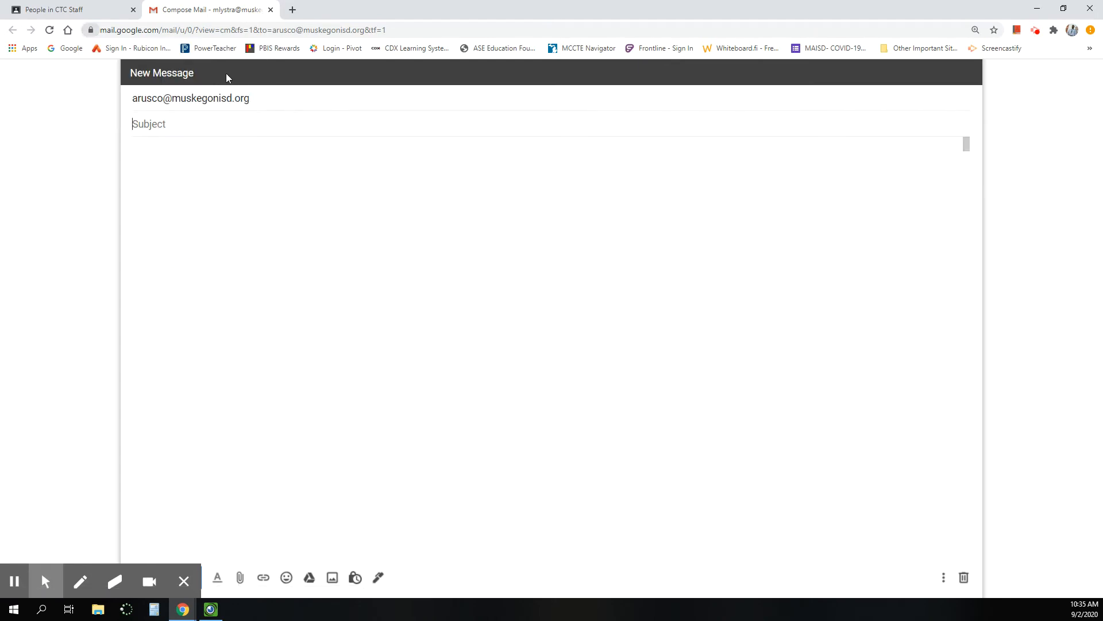
left_click(270, 11)
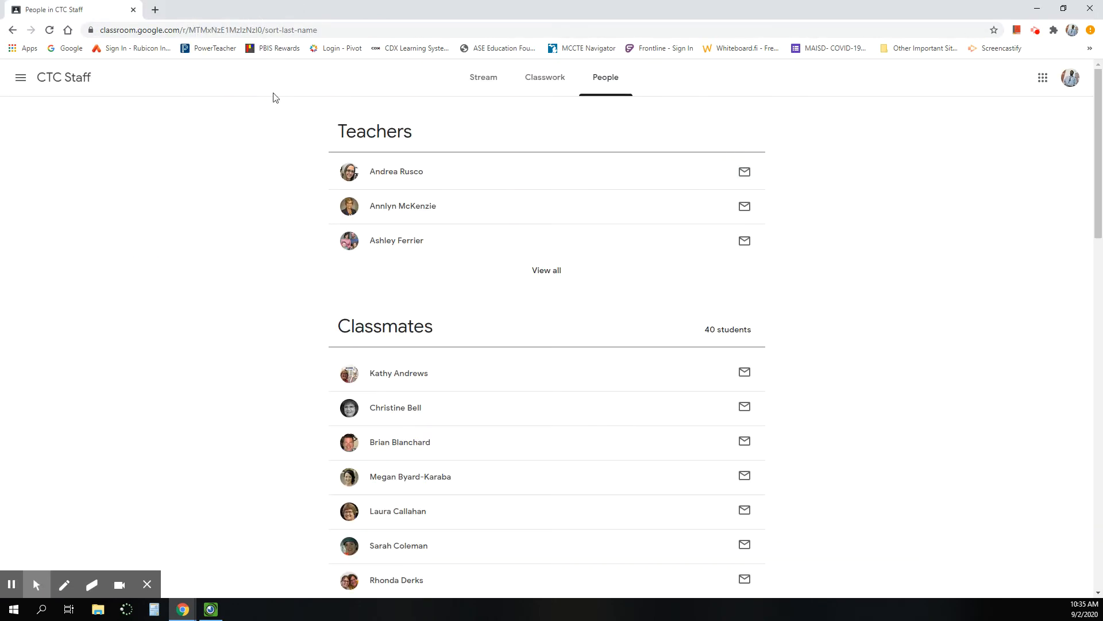
Step: Go back to the 1st Year Auto Service 2020 class and view its people list
left_click(21, 78)
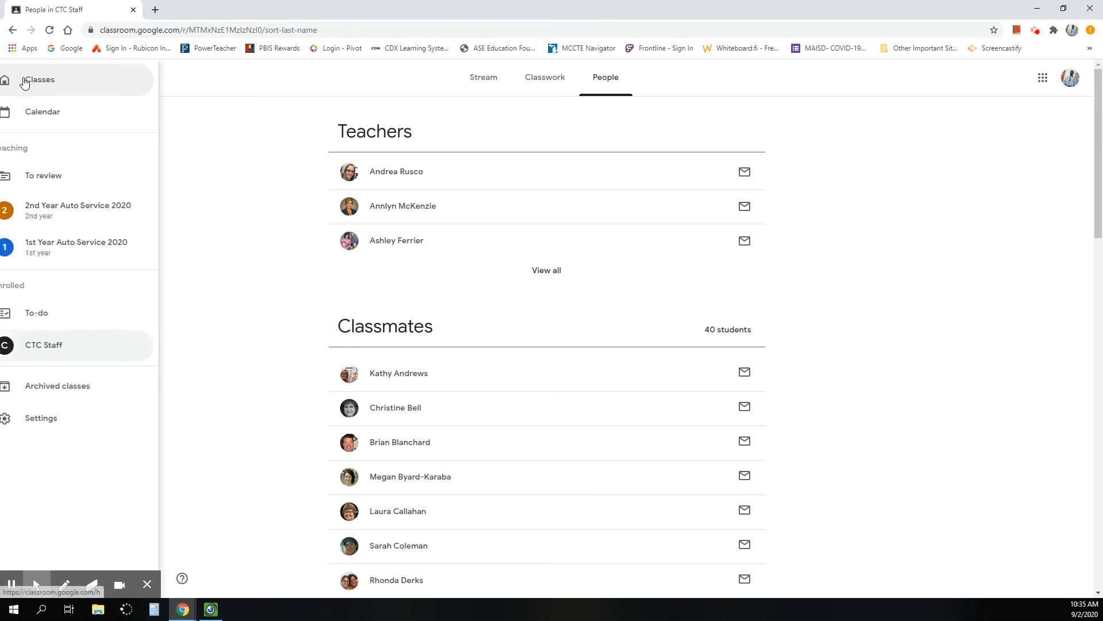
left_click(61, 91)
left_click(312, 188)
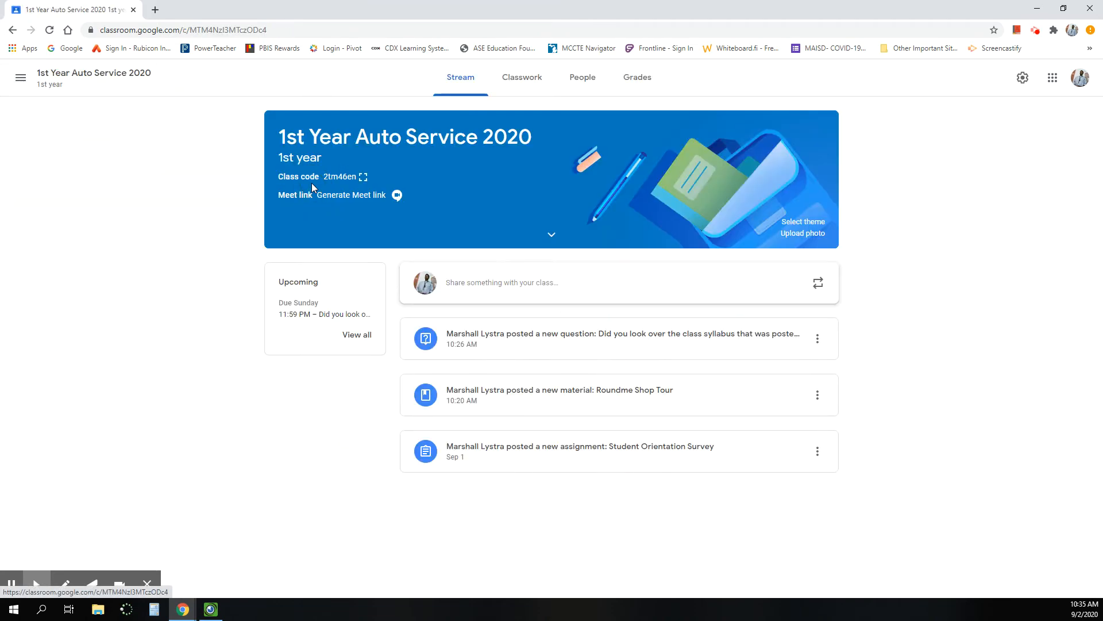
left_click(583, 80)
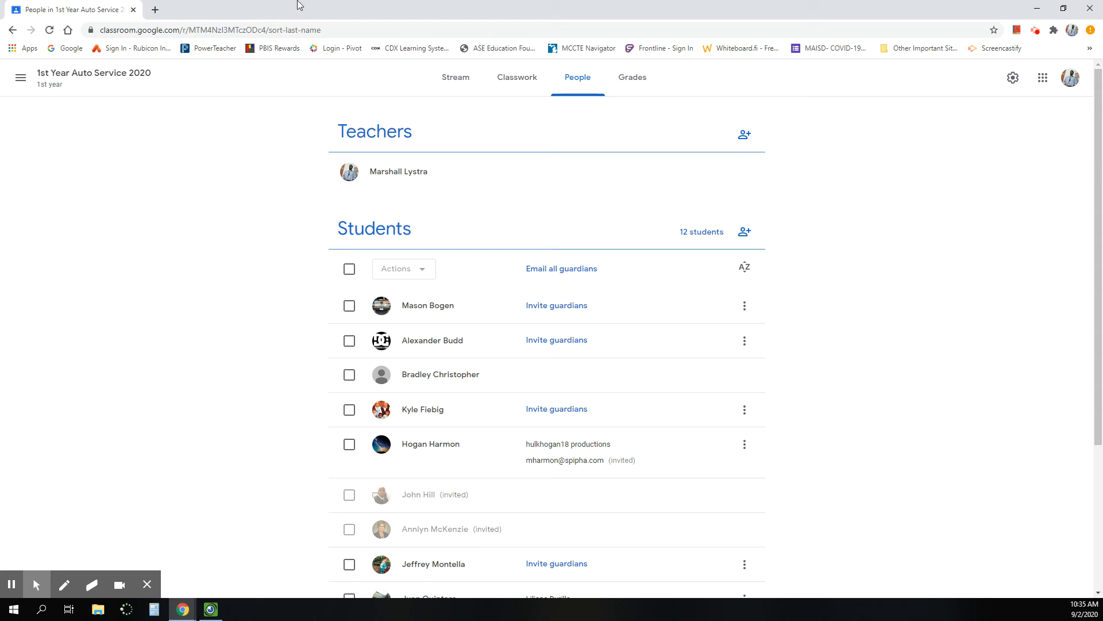
Step: Create a classwork assignment in the 1st Year Auto Service 2020 class, titled "Email" followed by the teacher's title and surname
left_click(31, 73)
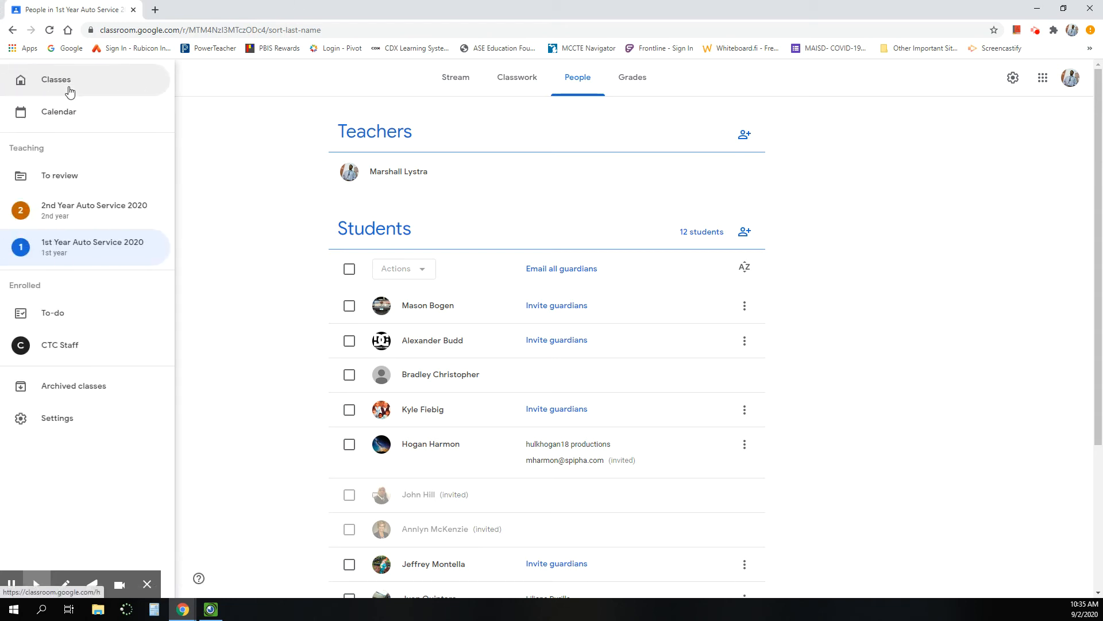
left_click(54, 244)
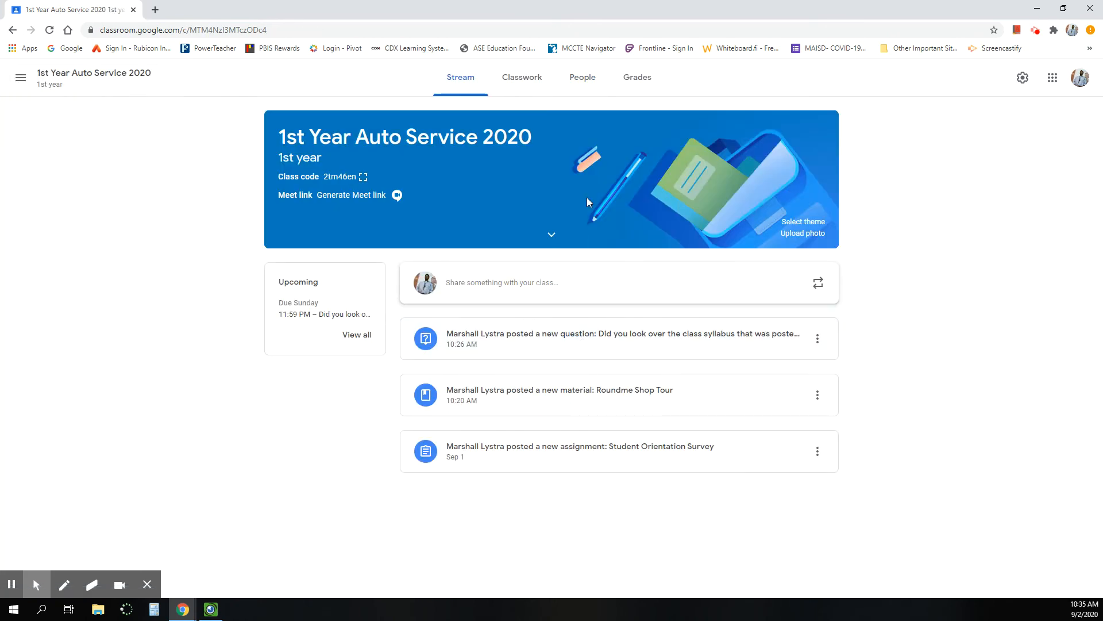
left_click(534, 85)
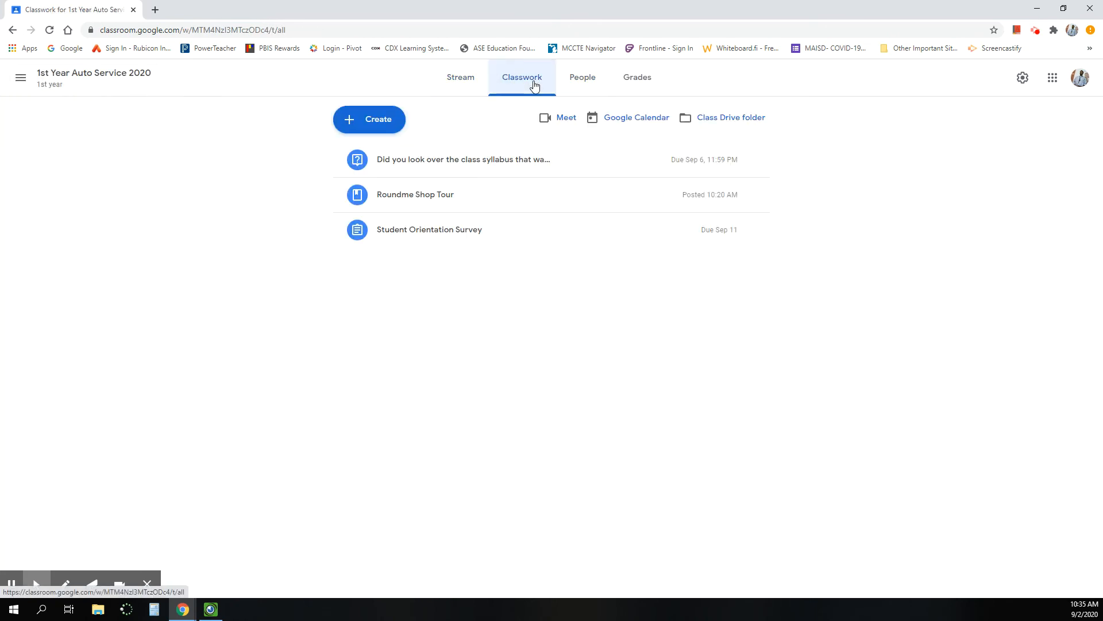
left_click(369, 127)
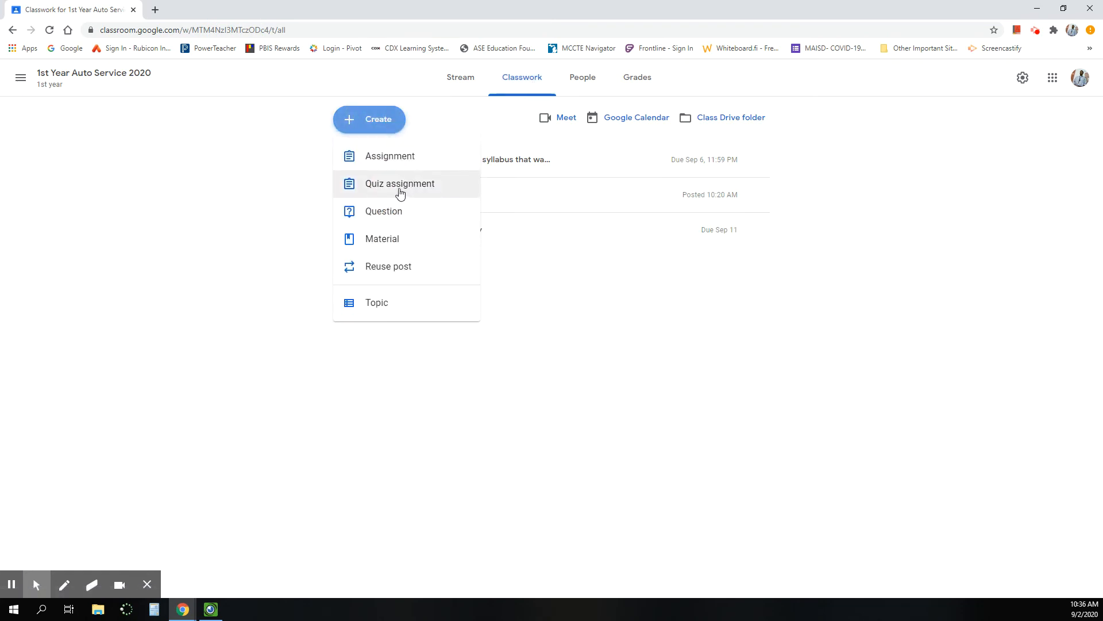
left_click(396, 160)
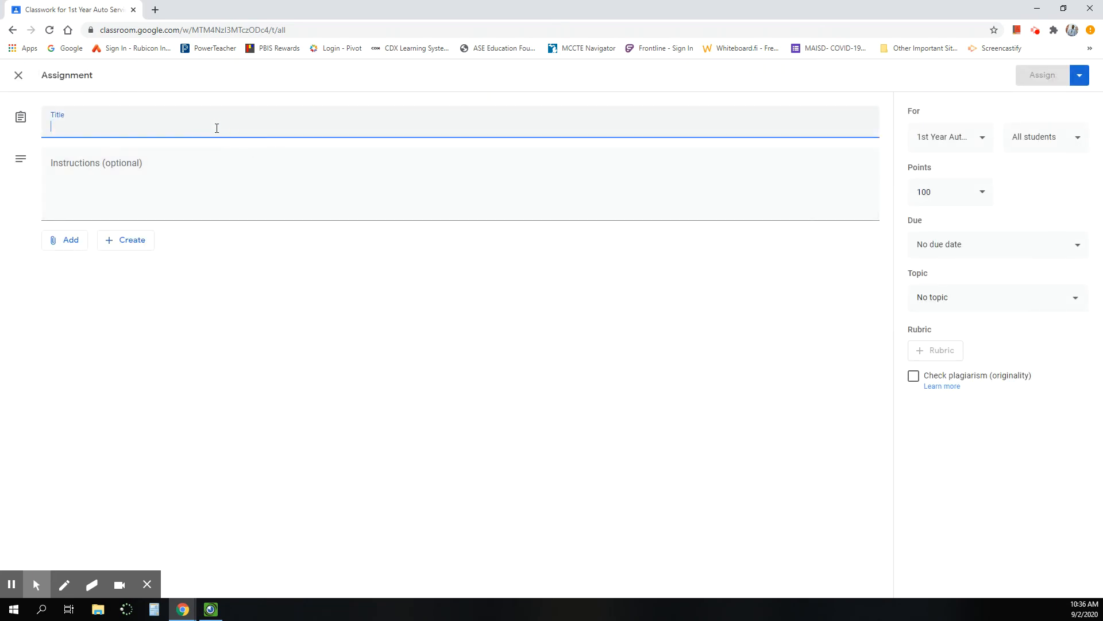
type("Email M")
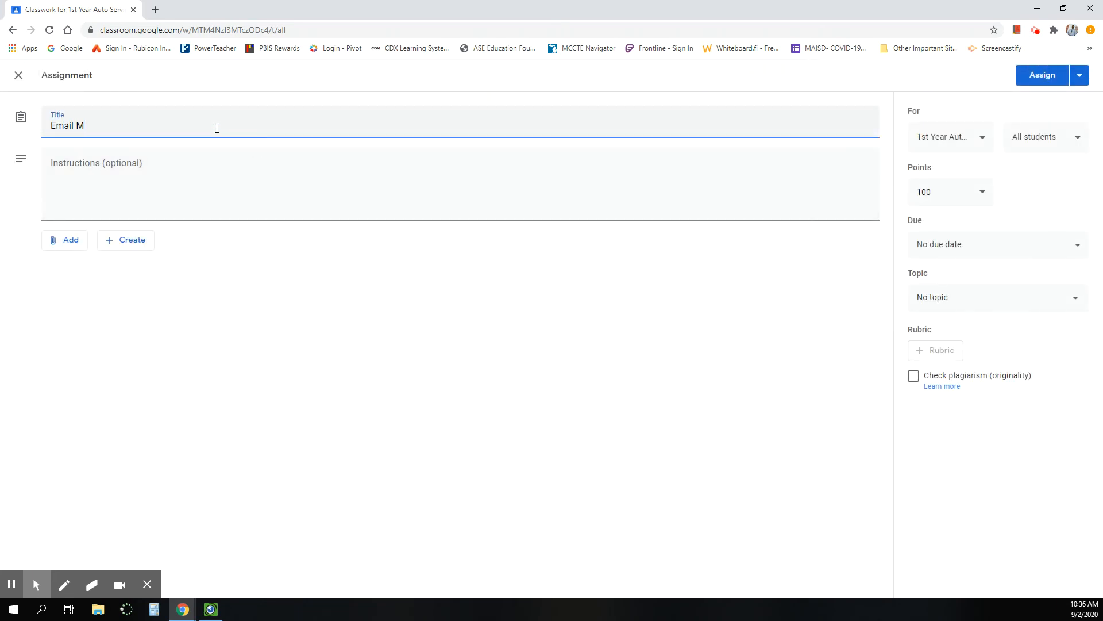
type("r. Lystra")
Step: Enter the instructions "Open Google Classroom, go to the 'People' link, click the email icon, send me a message to let me know you're in the class."
left_click(117, 174)
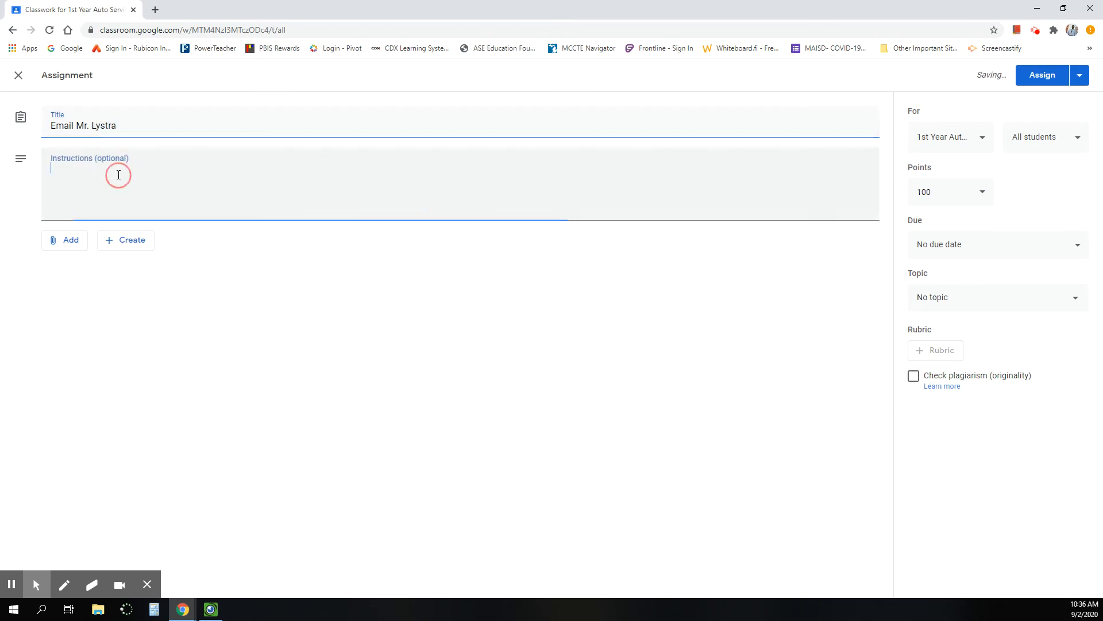
type("Open ")
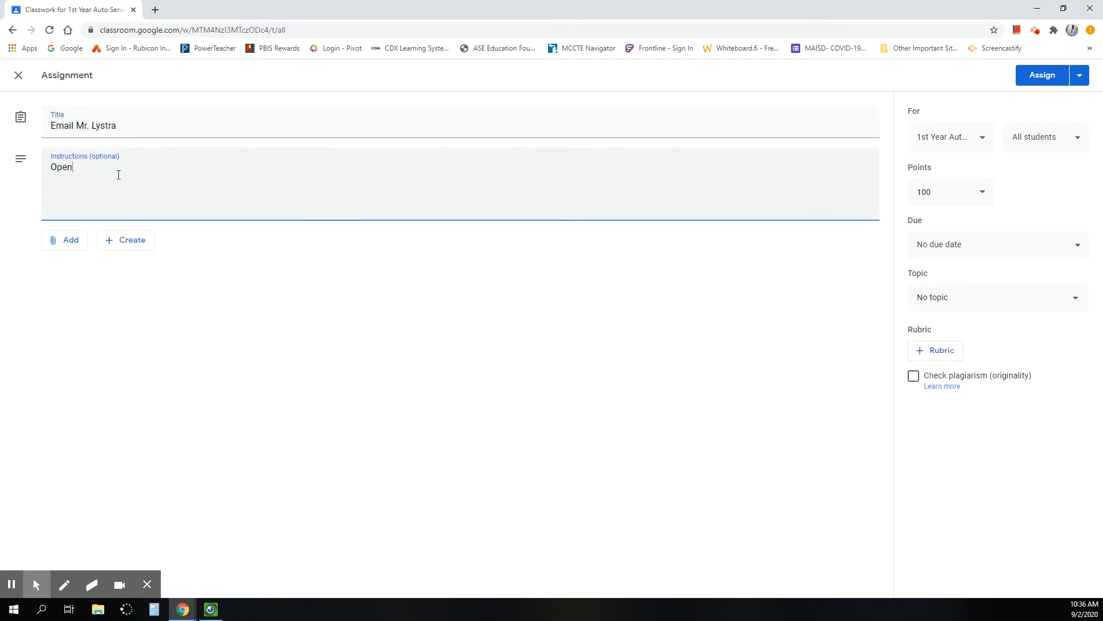
type("Google Classroom, go to the \"P")
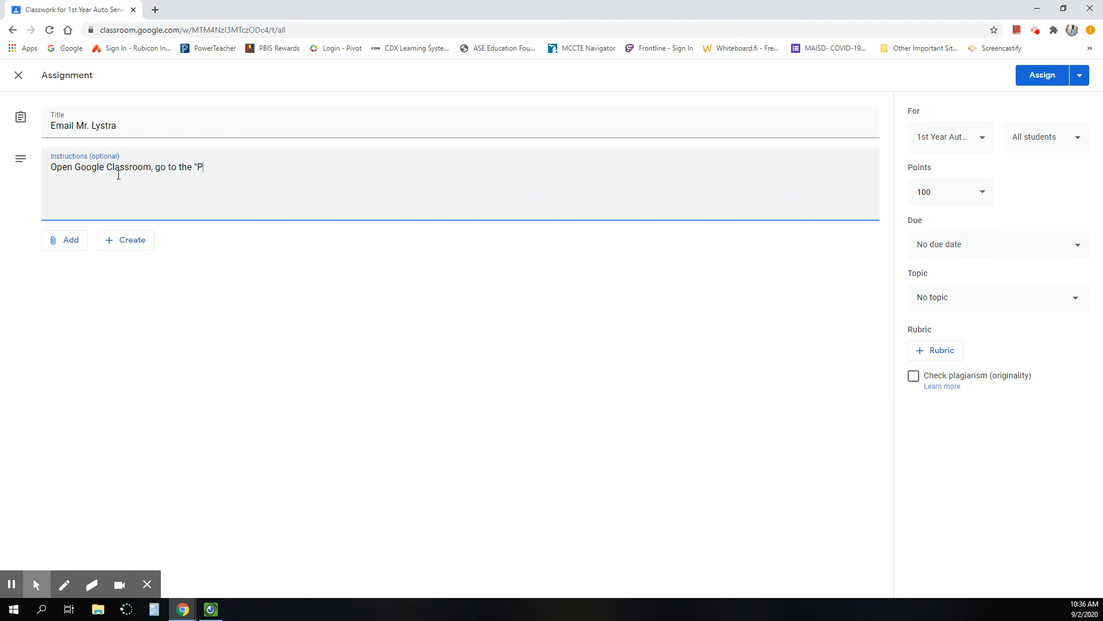
type("eople\" link, click the email icon")
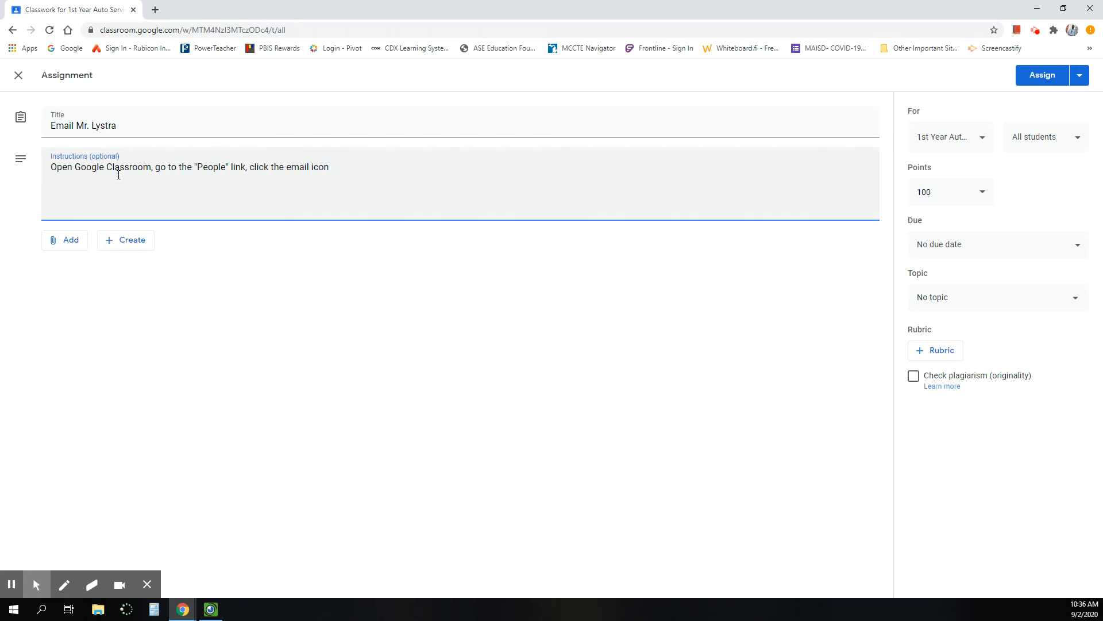
type(",")
type(" send me a m")
type("esage t")
key("BackSpace")
key("BackSpace")
key("BackSpace")
key("BackSpace")
key("BackSpace")
type("sage to let me know you")
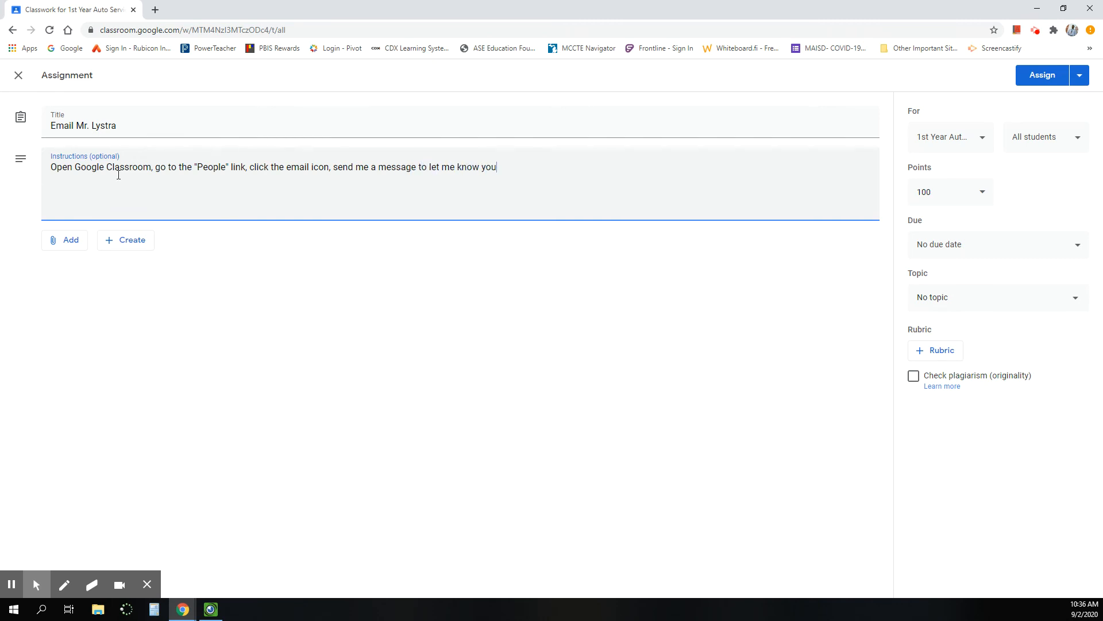
type("'re in the class.")
Step: Set the assignment's points to 10 and also assign it to the 2nd Year Auto Service class
left_click(980, 193)
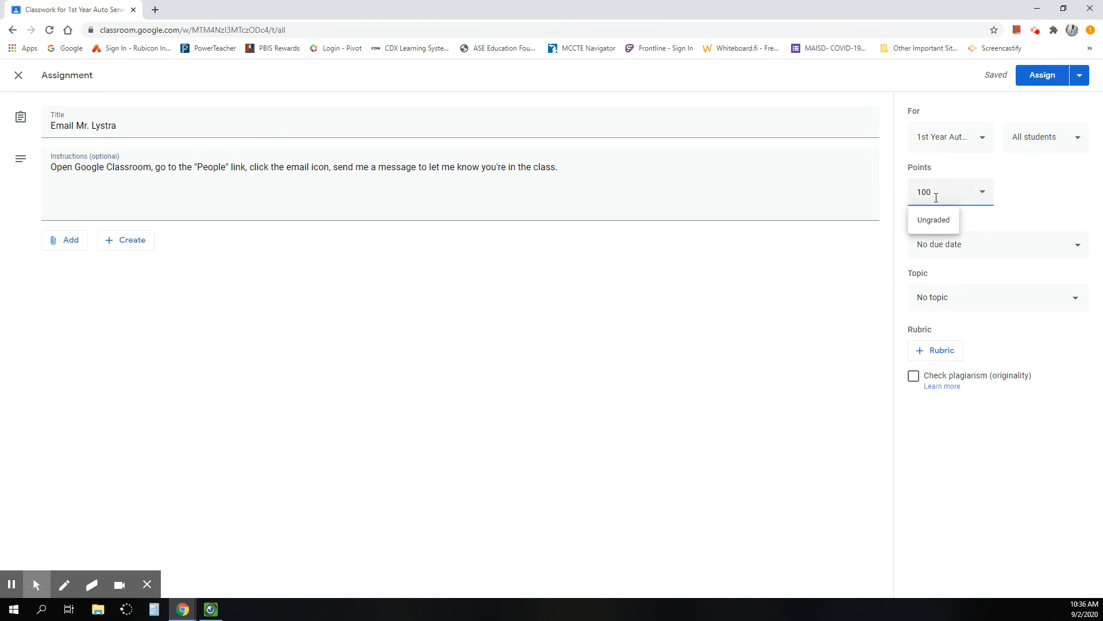
key("BackSpace")
left_click(1029, 186)
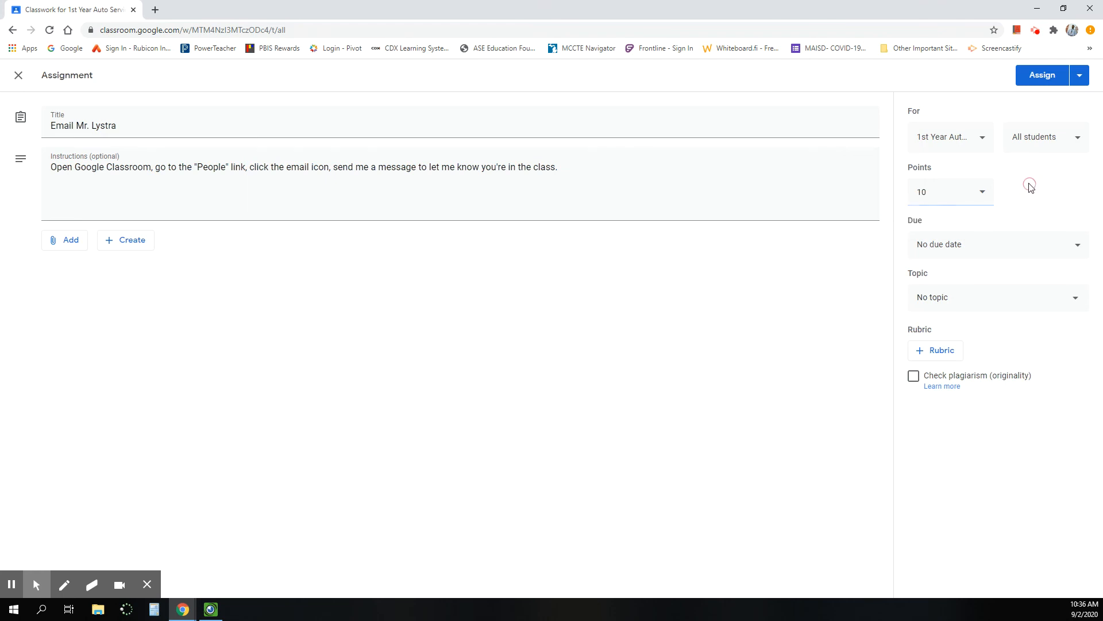
left_click(980, 138)
left_click(924, 206)
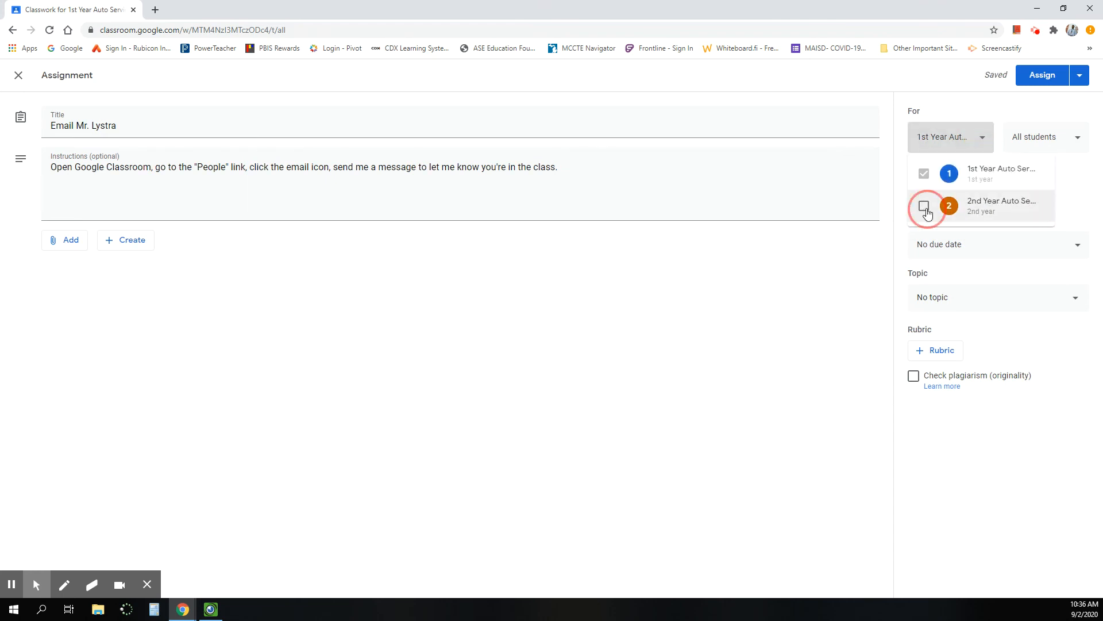
left_click(870, 309)
Step: Set the due date to Sep 6, 2020 without a time and post the assignment to both classes
left_click(1013, 242)
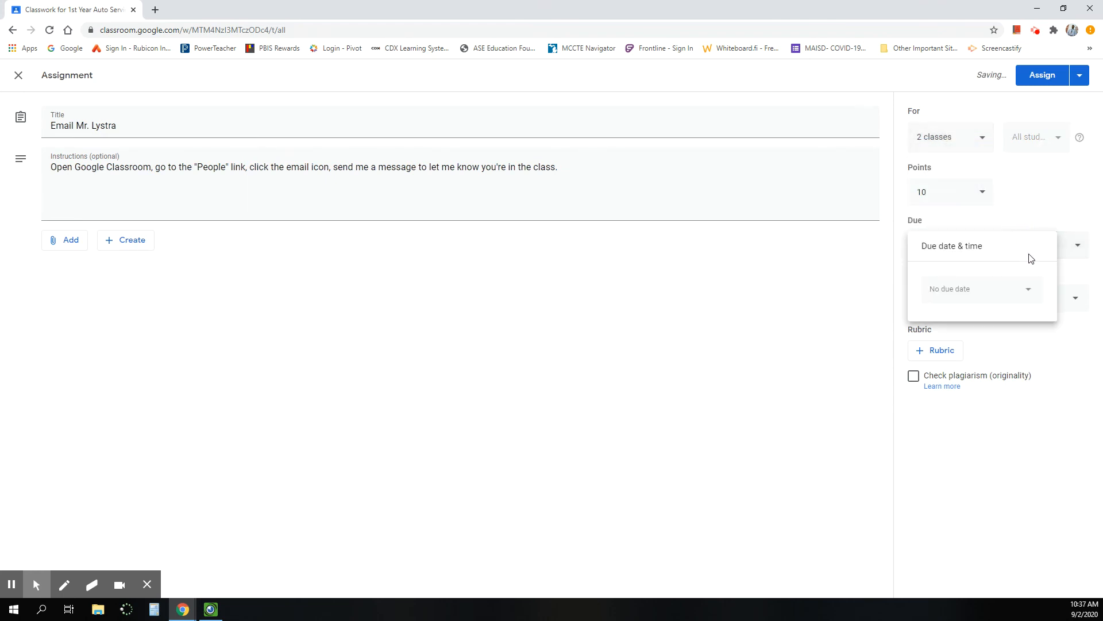
left_click(1029, 291)
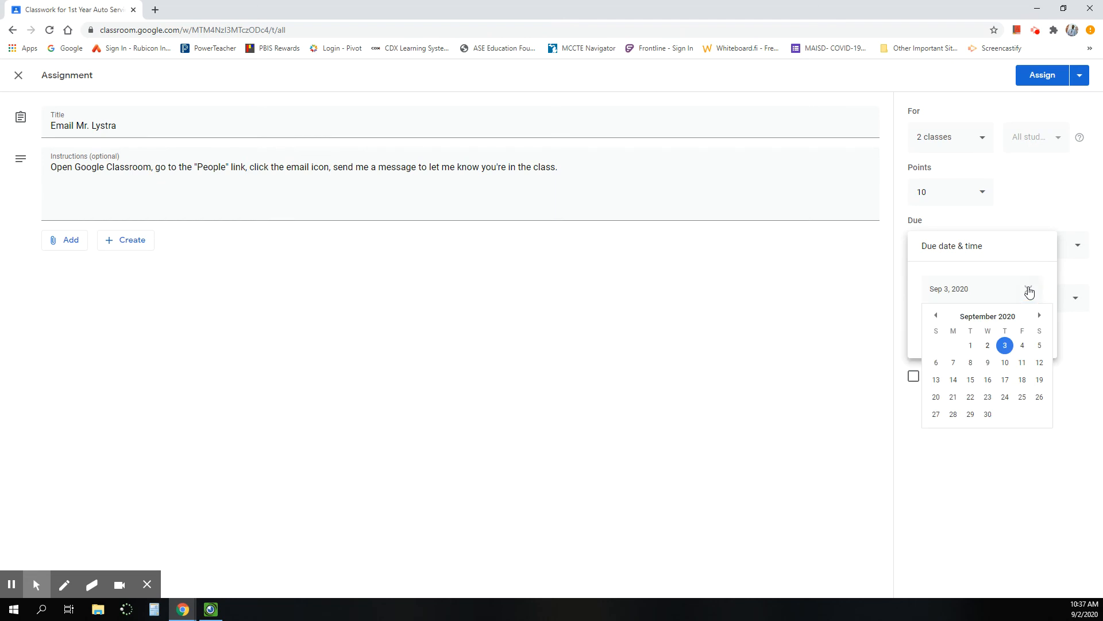
left_click(936, 363)
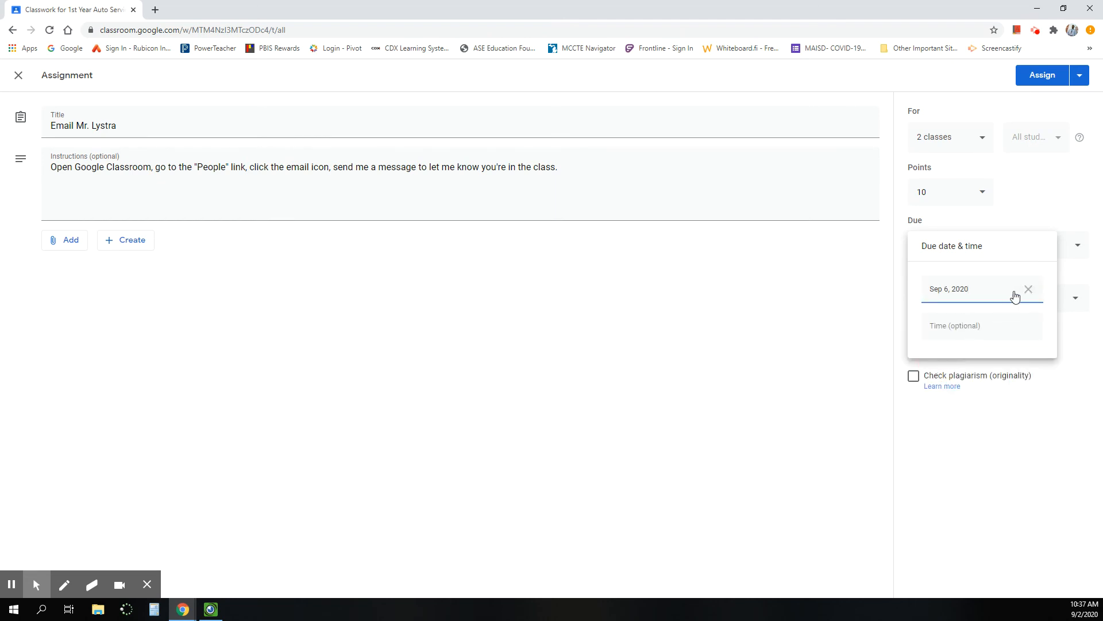
left_click(866, 337)
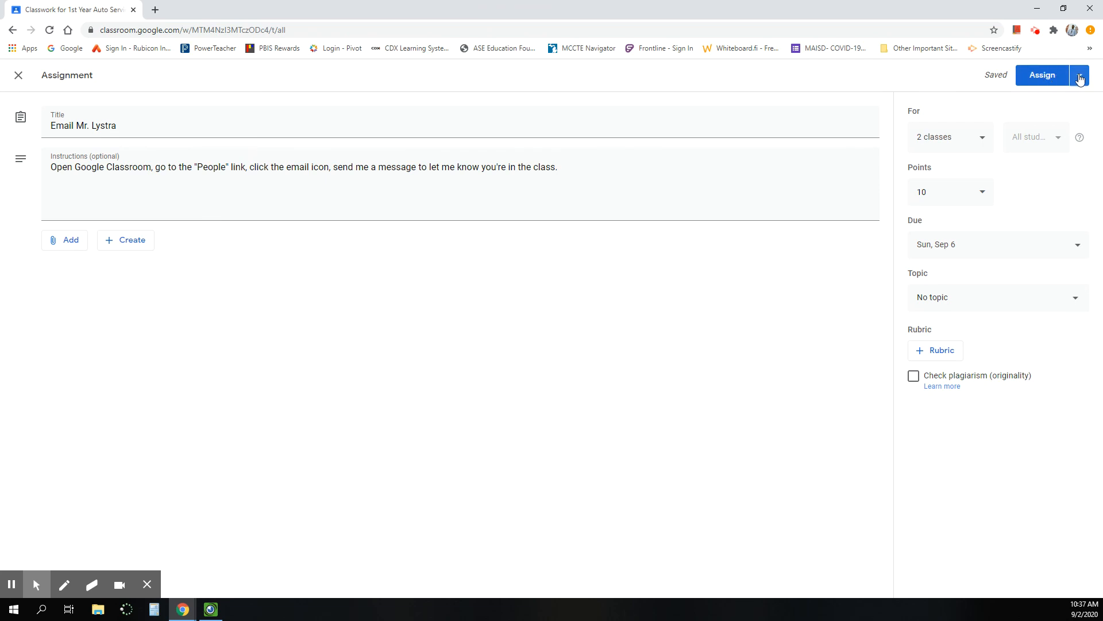
left_click(1045, 80)
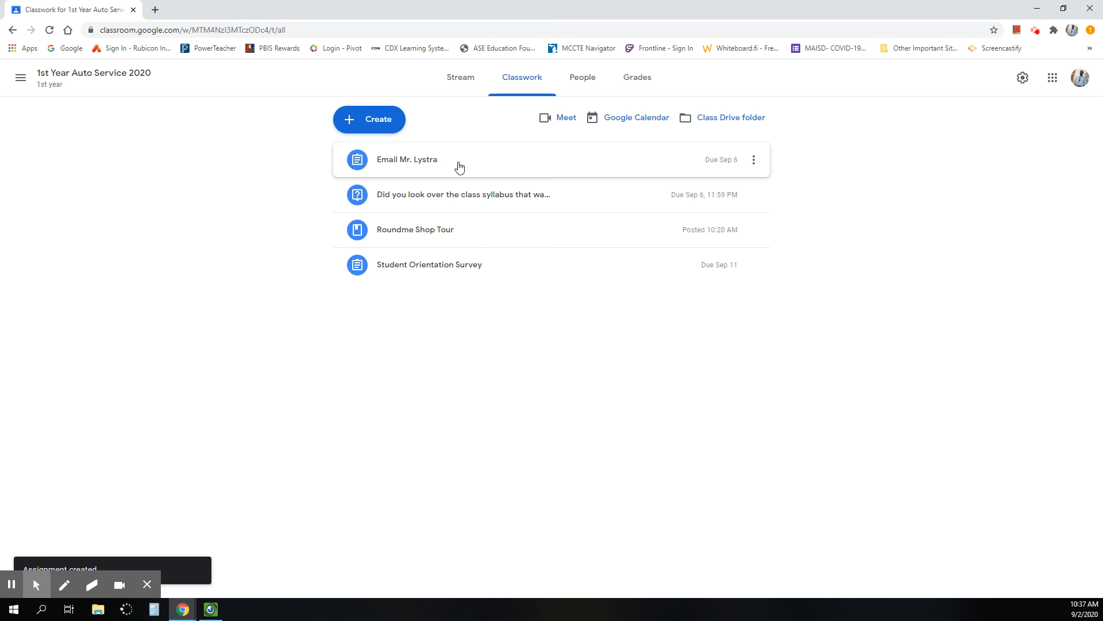
Step: Check the new assignment's student work and instructions in the 2nd Year Auto Service 2020 class, and return to the class overview
left_click(25, 82)
left_click(32, 86)
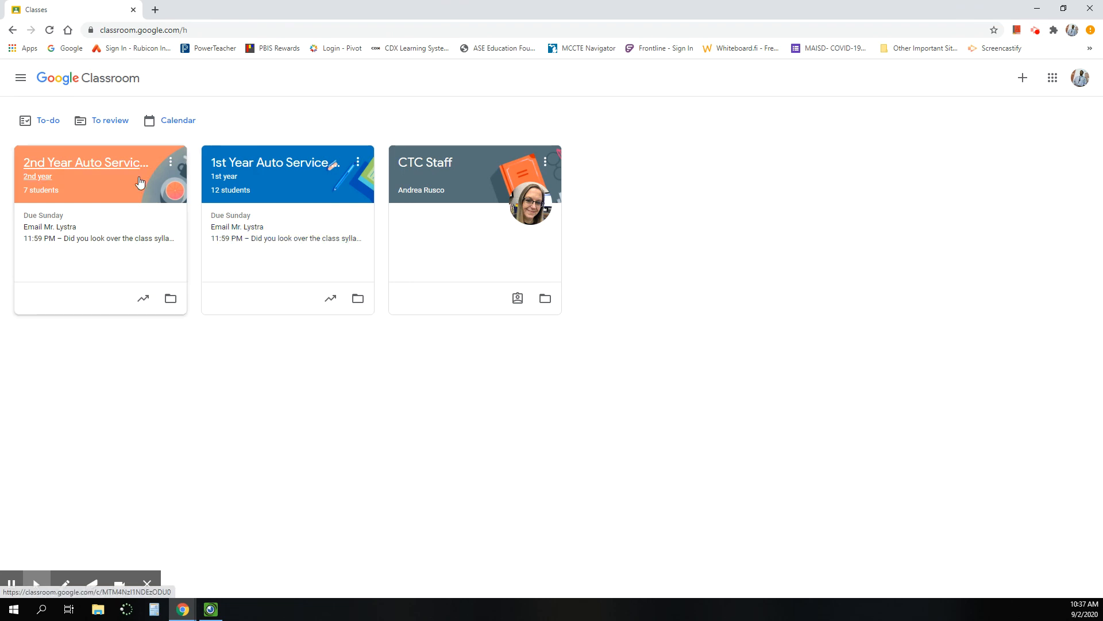
left_click(96, 166)
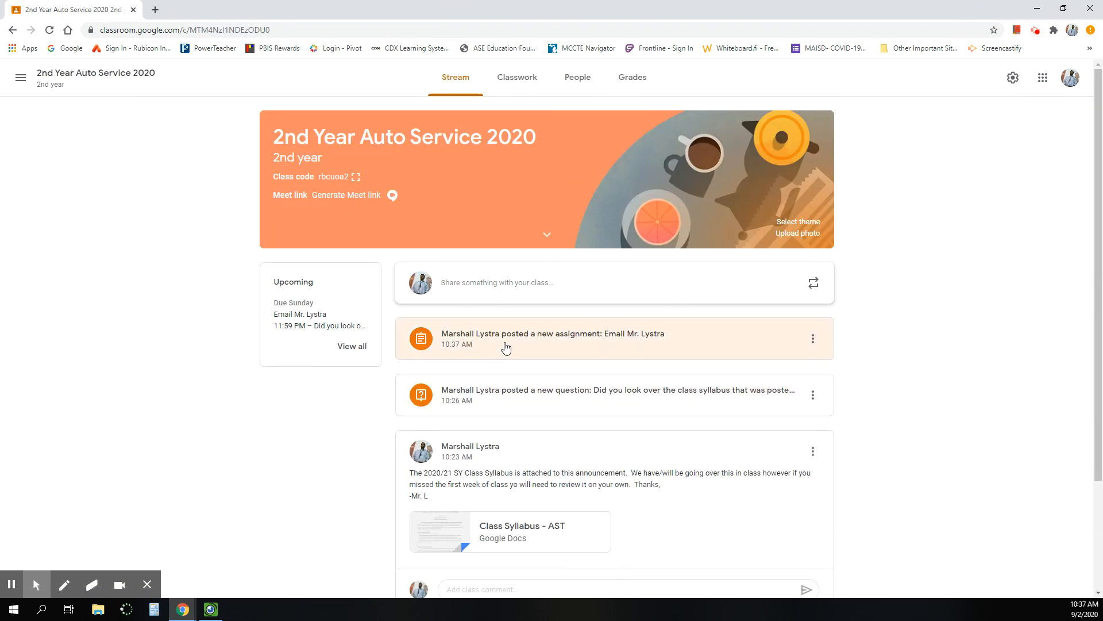
left_click(681, 349)
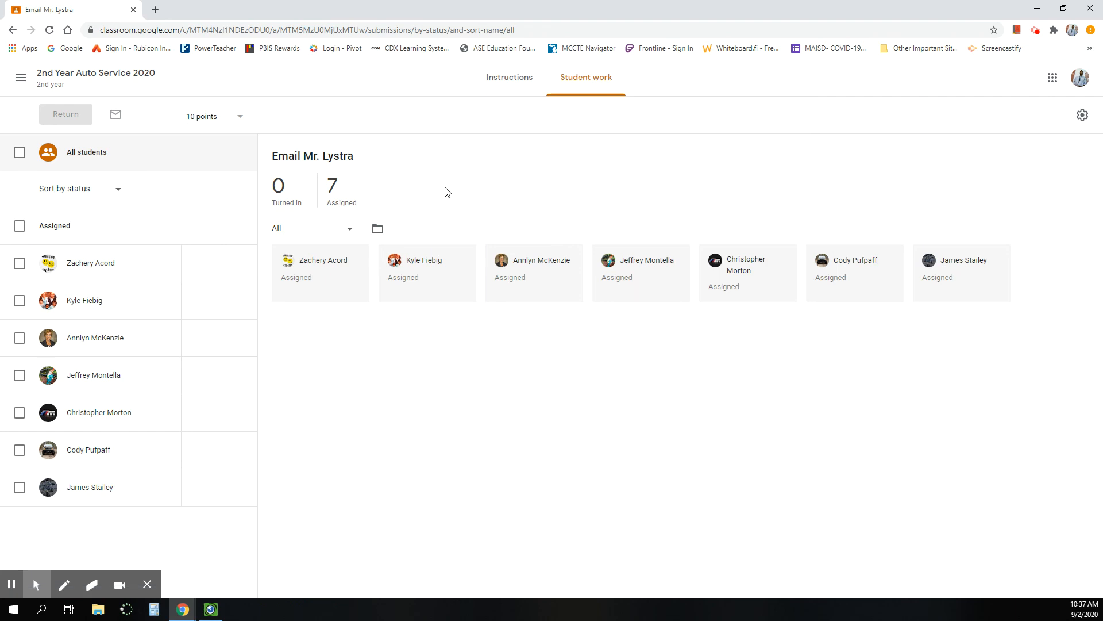
left_click(507, 66)
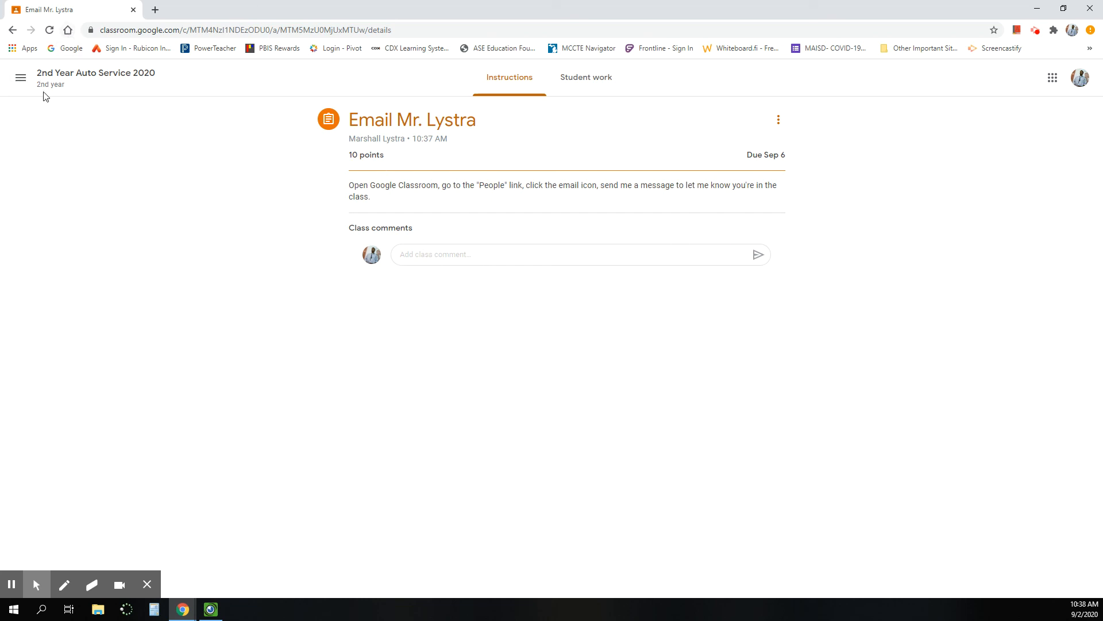
left_click(22, 85)
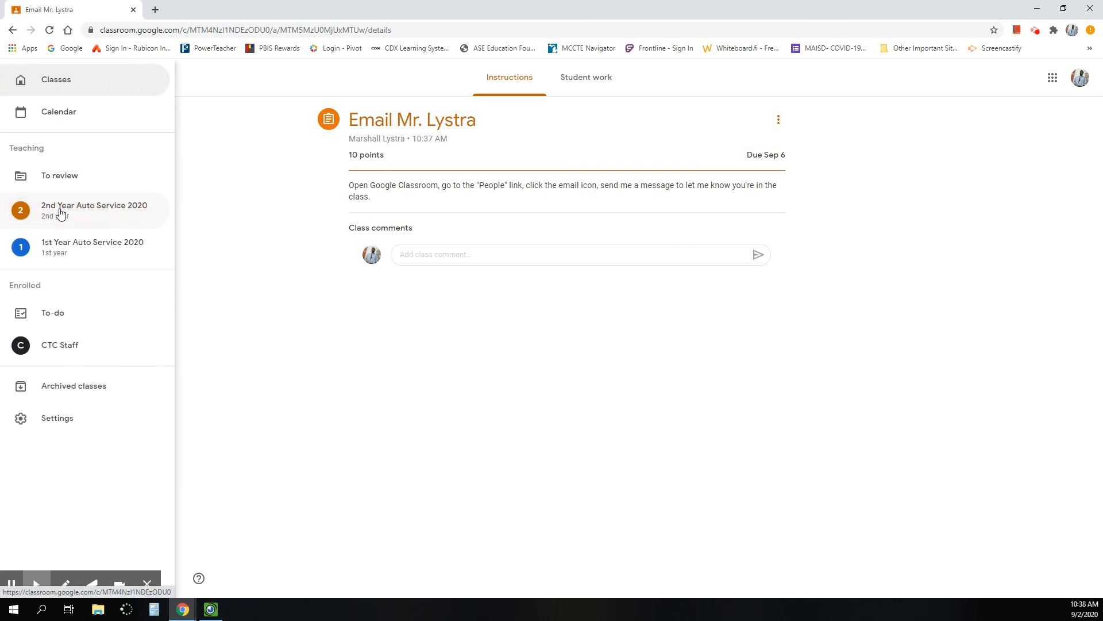
left_click(56, 89)
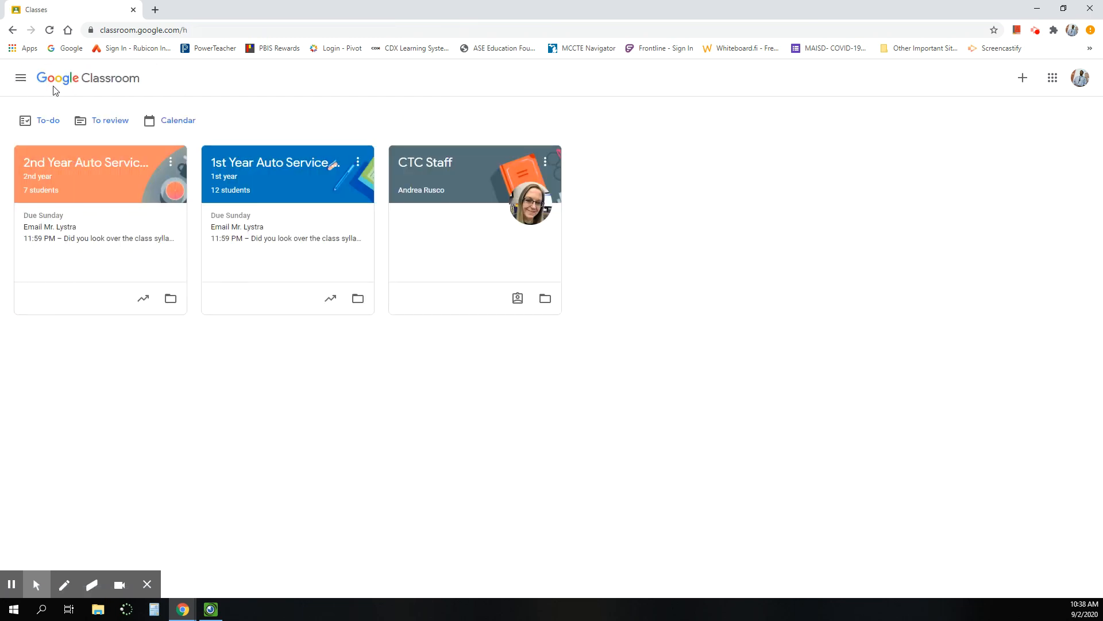